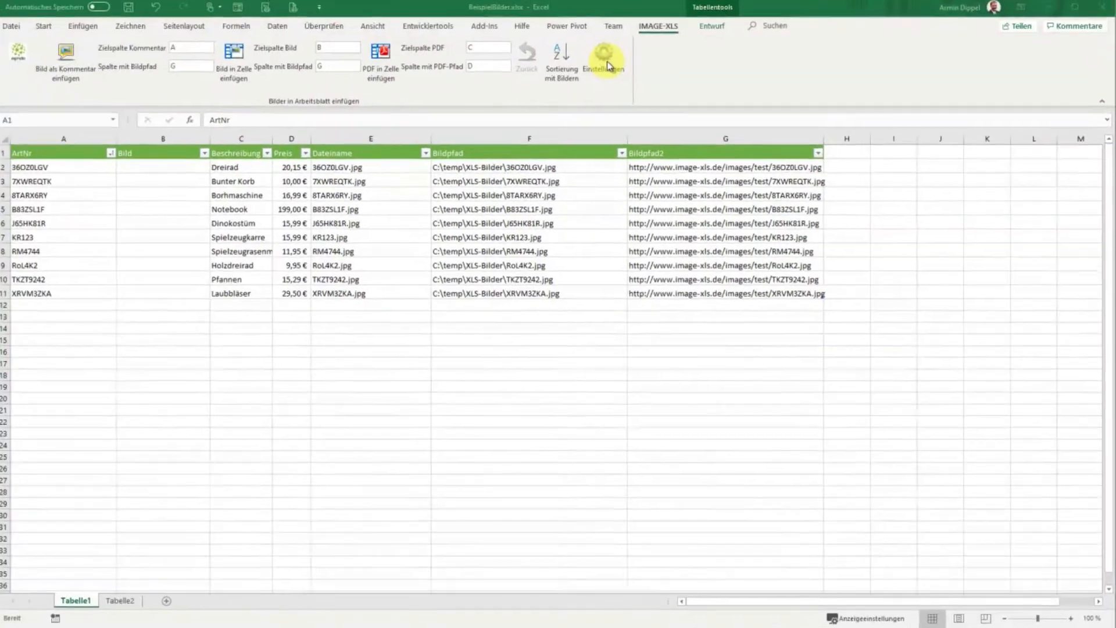
Set the IMAGE-XLS add-in's language to English, save it, and review the translated options
click(610, 68)
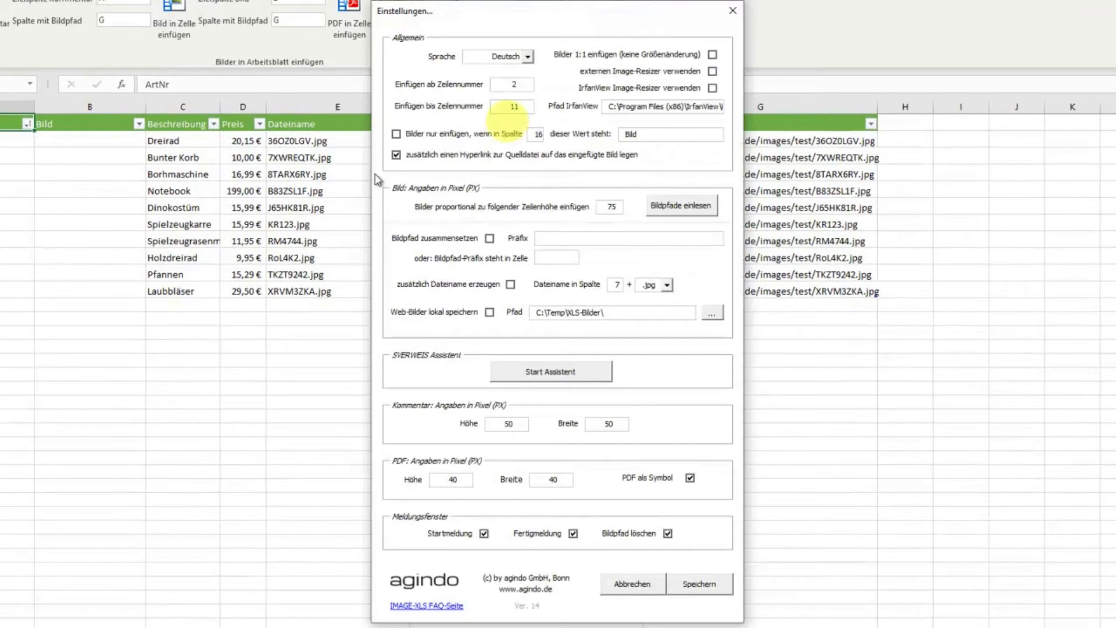
click(528, 56)
click(511, 67)
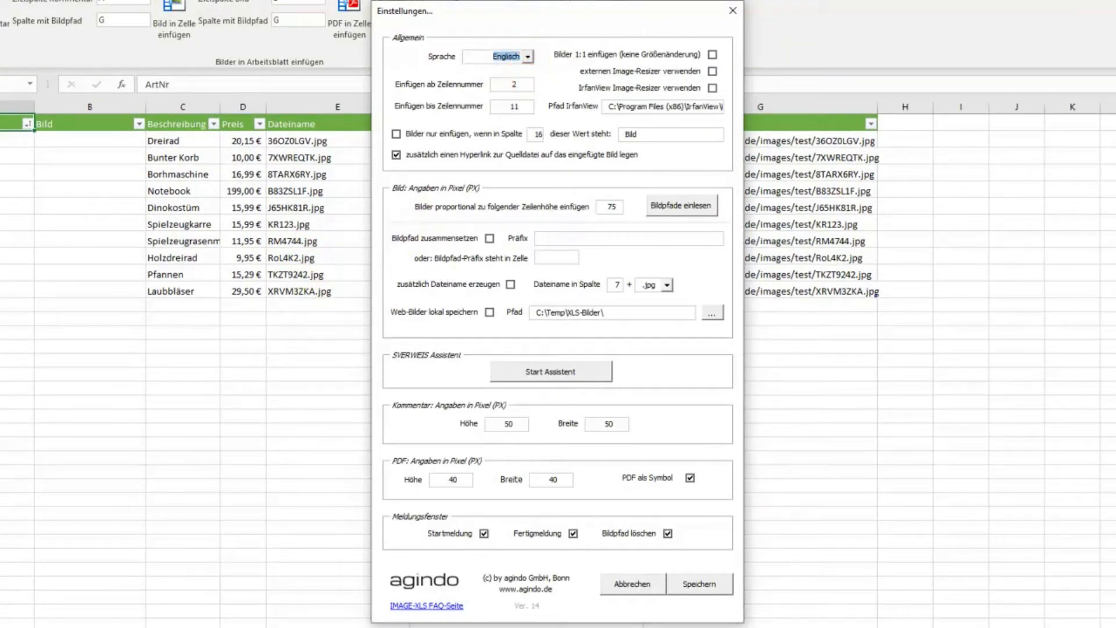
click(714, 582)
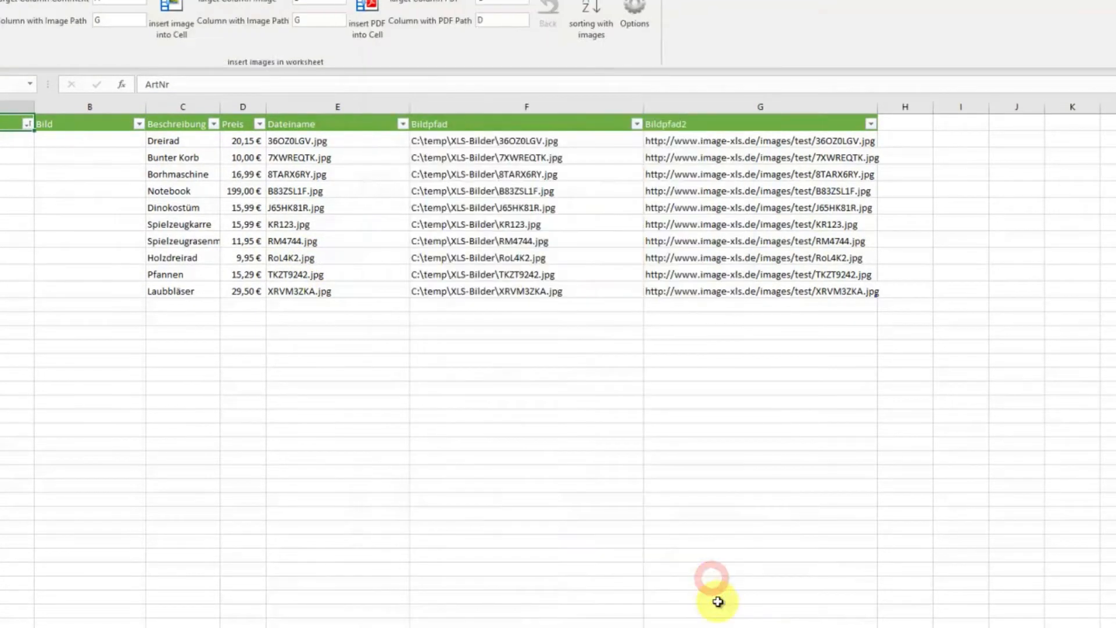
click(639, 27)
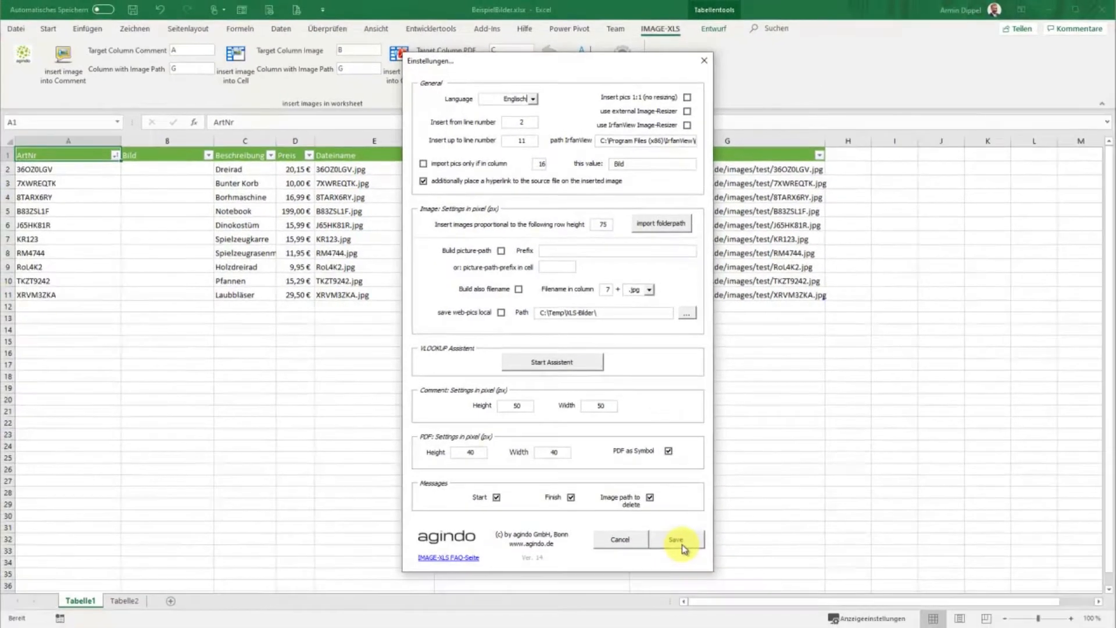
click(699, 584)
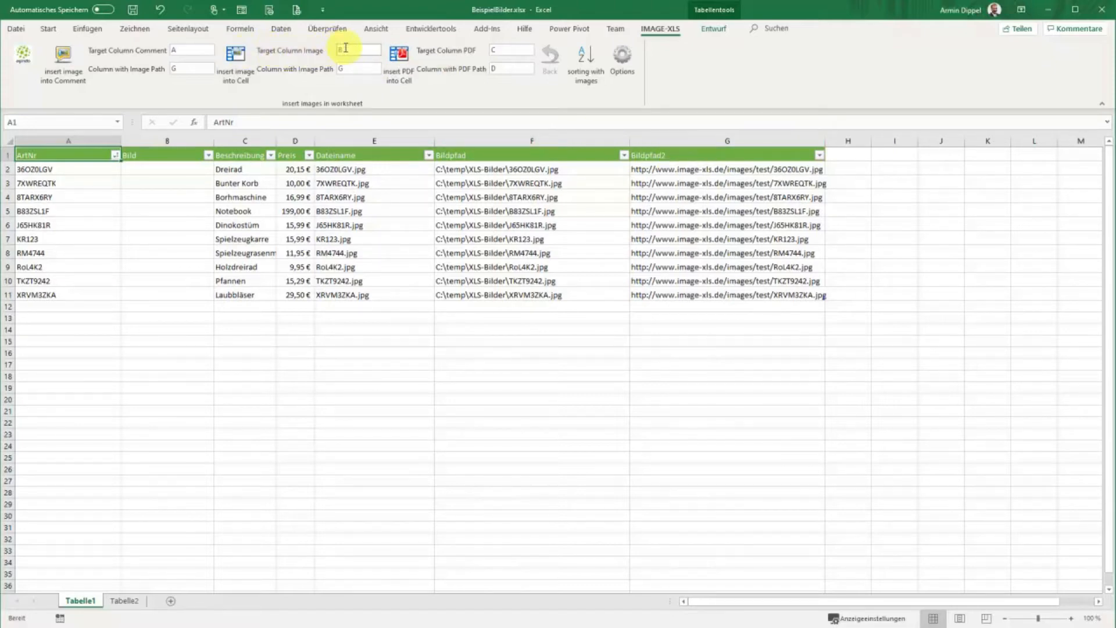
Insert the product images into column B of Tabelle1 from the image paths in column G
click(251, 75)
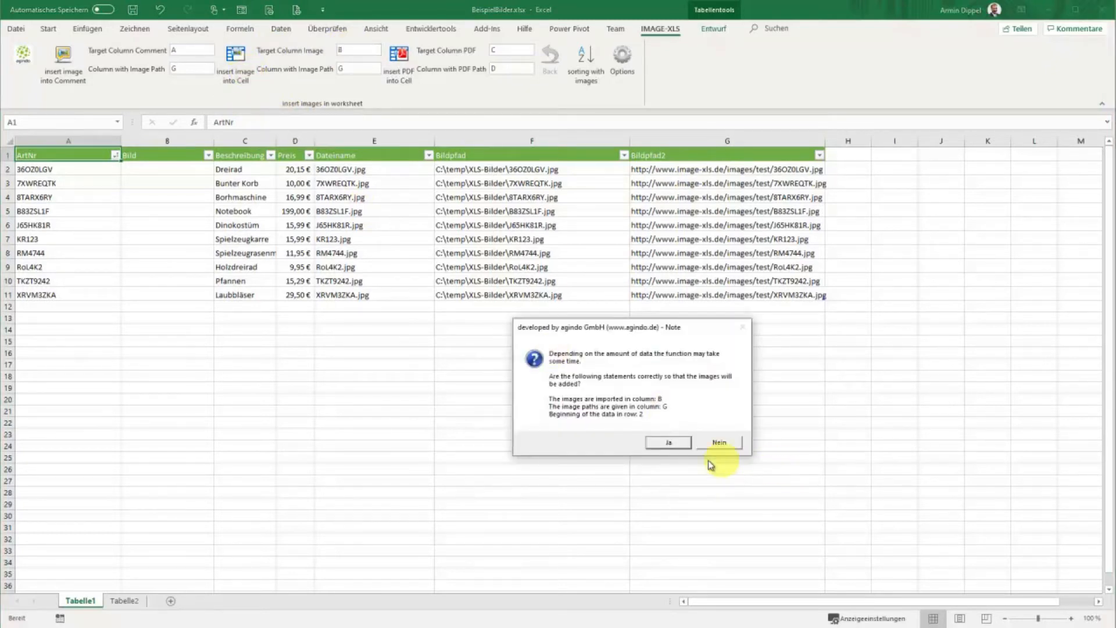
click(660, 443)
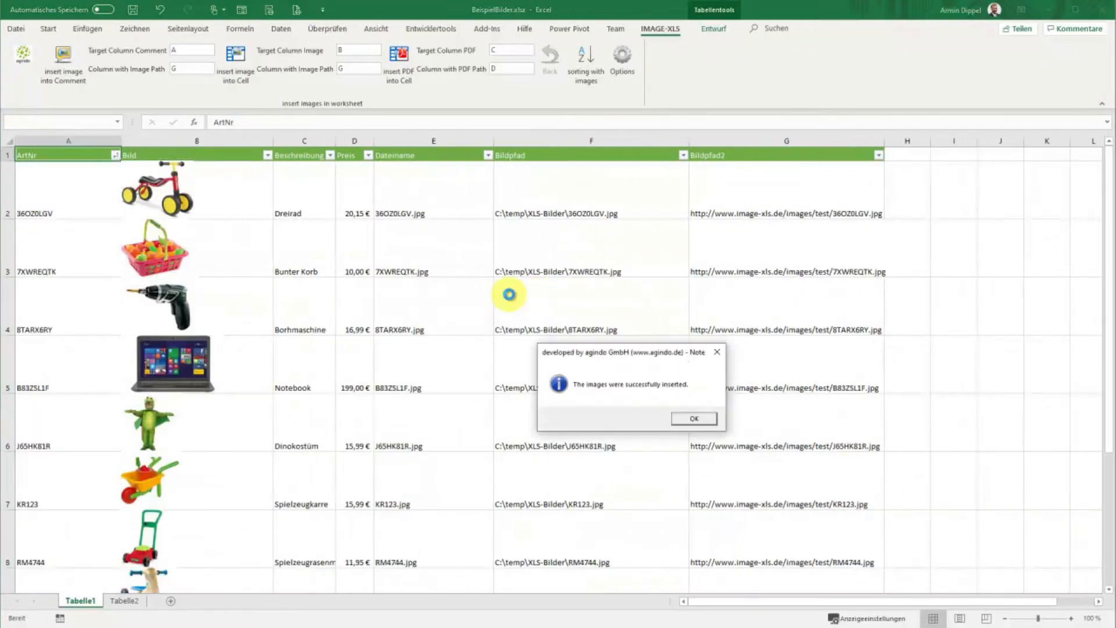
key(Return)
key(Return)
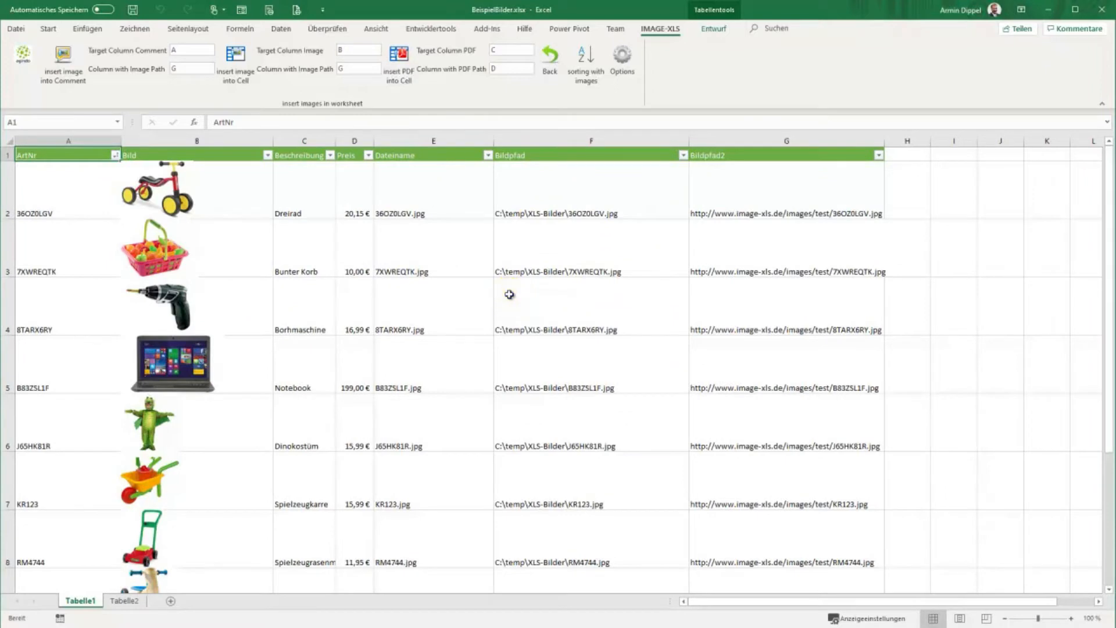
click(62, 599)
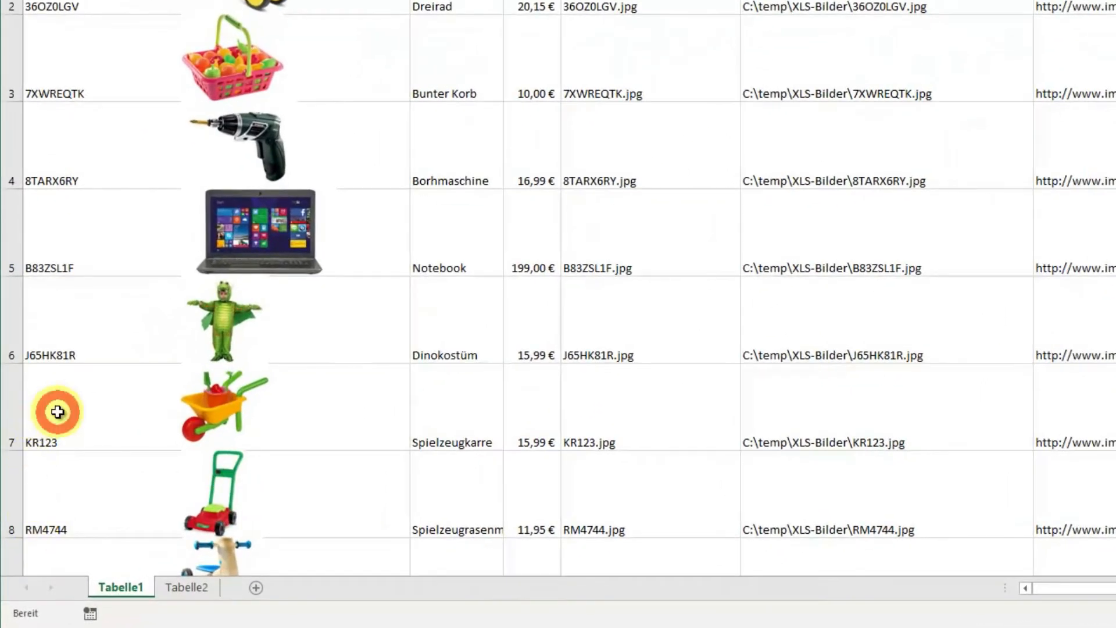
click(58, 412)
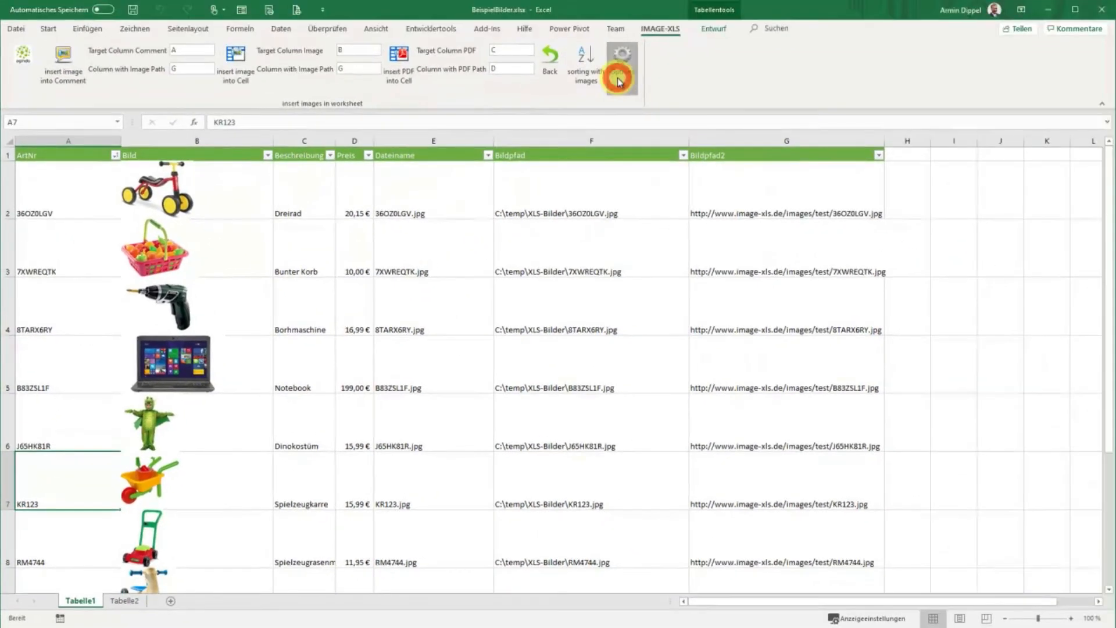
Start the VLOOKUP assistant and define the source as Tabelle1, with search terms in column A and pictures in column B
click(644, 58)
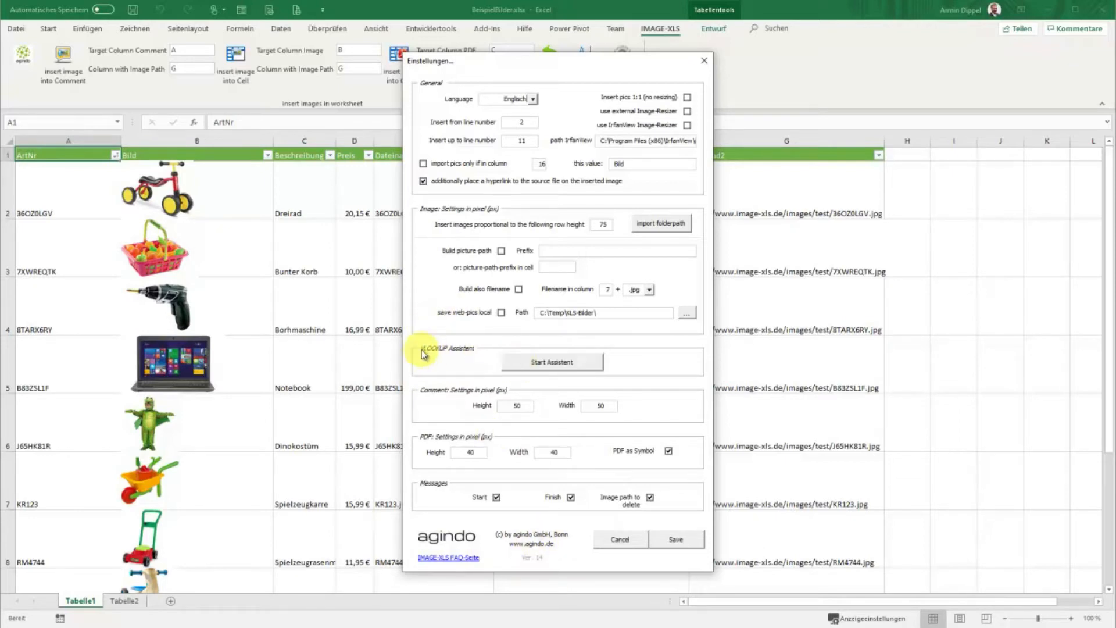
click(533, 363)
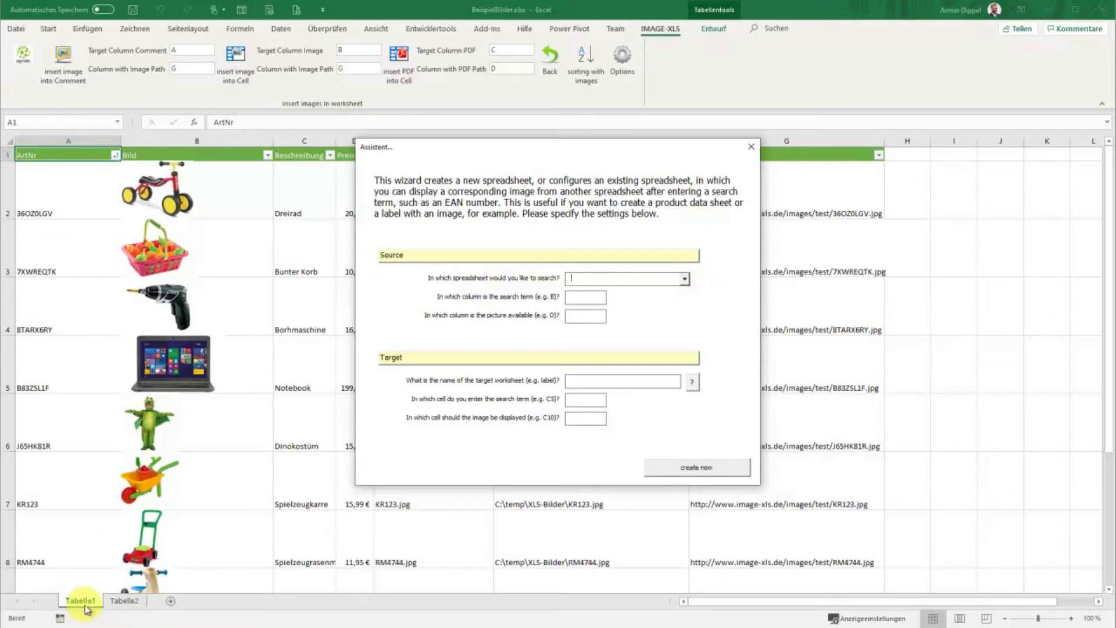
click(685, 279)
click(669, 291)
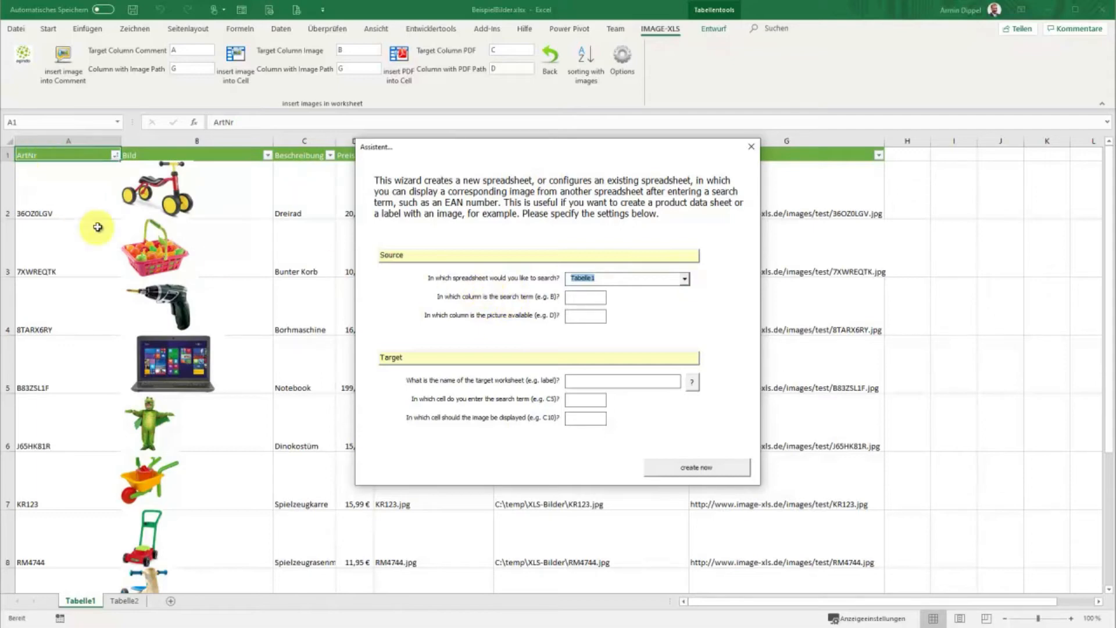
click(583, 298)
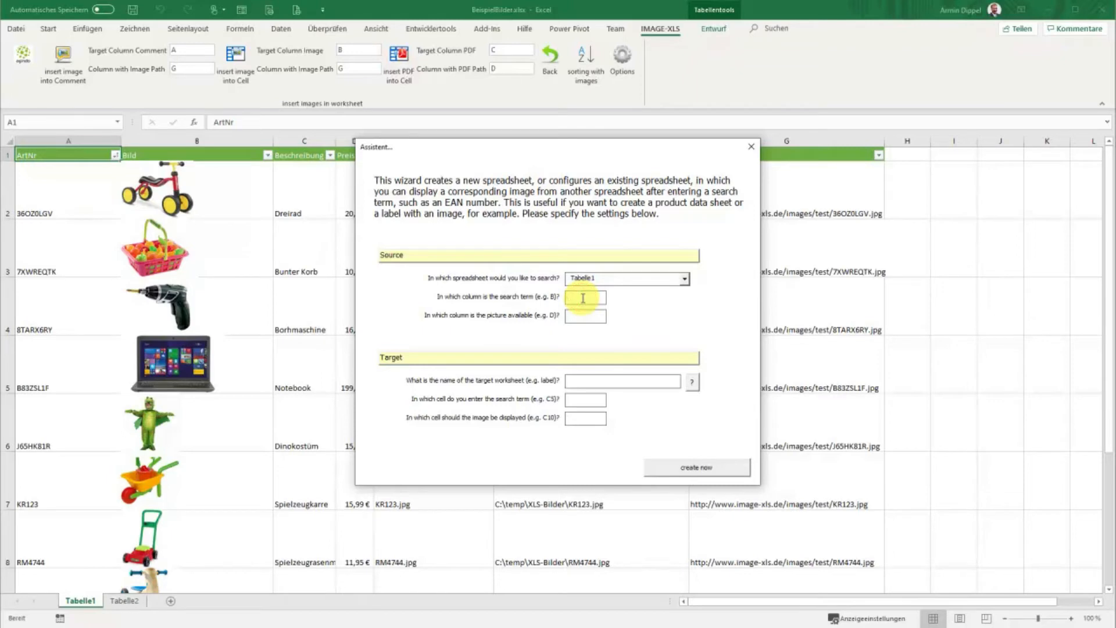
text(A)
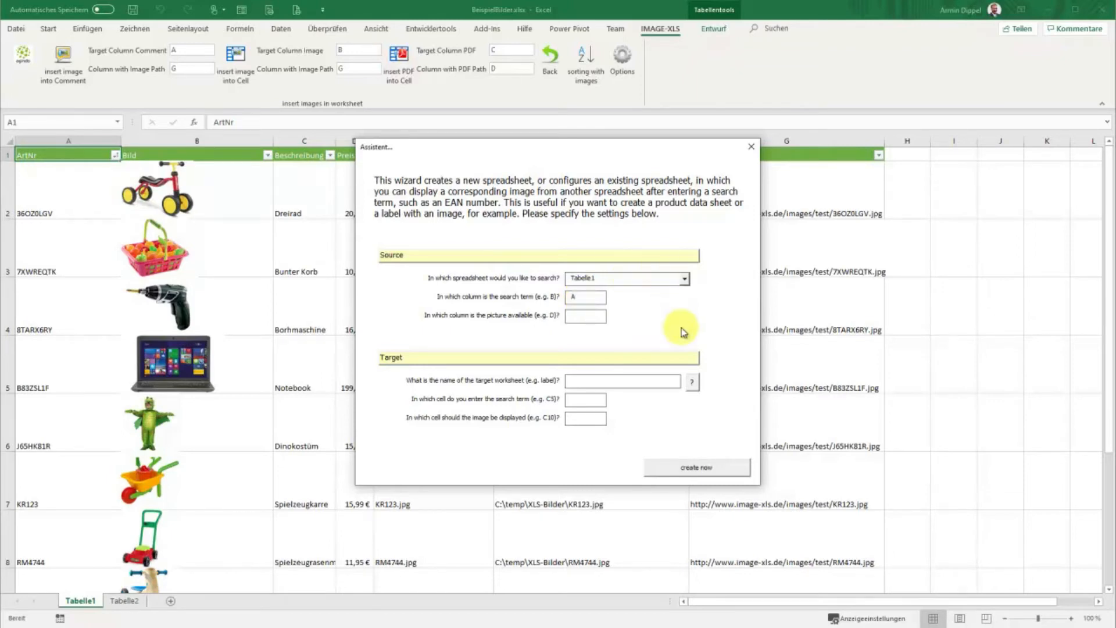
click(601, 318)
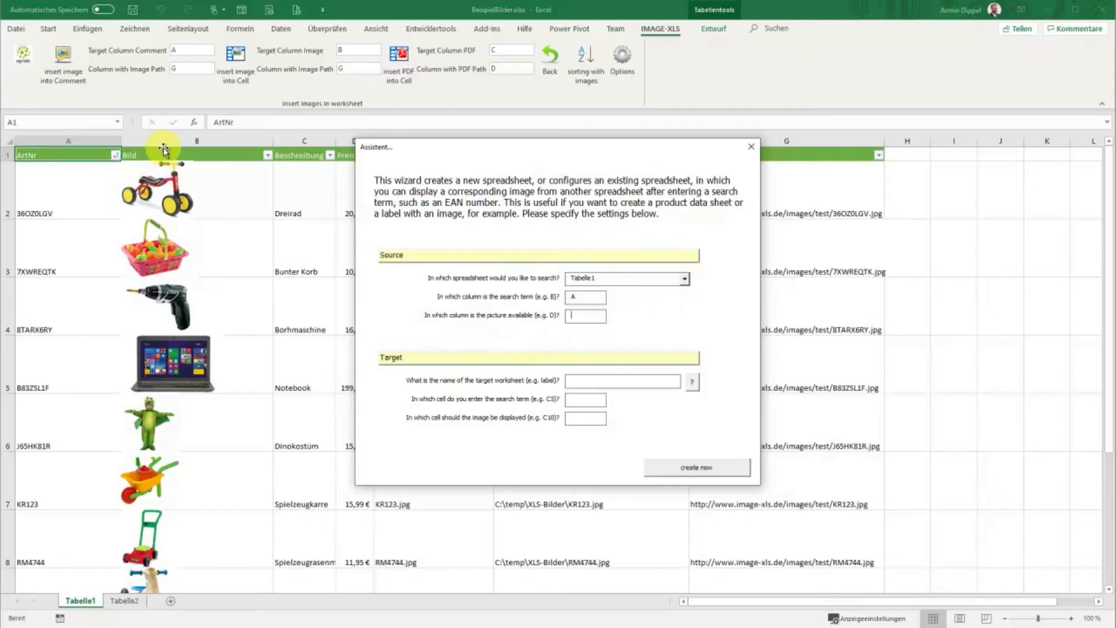
text(B)
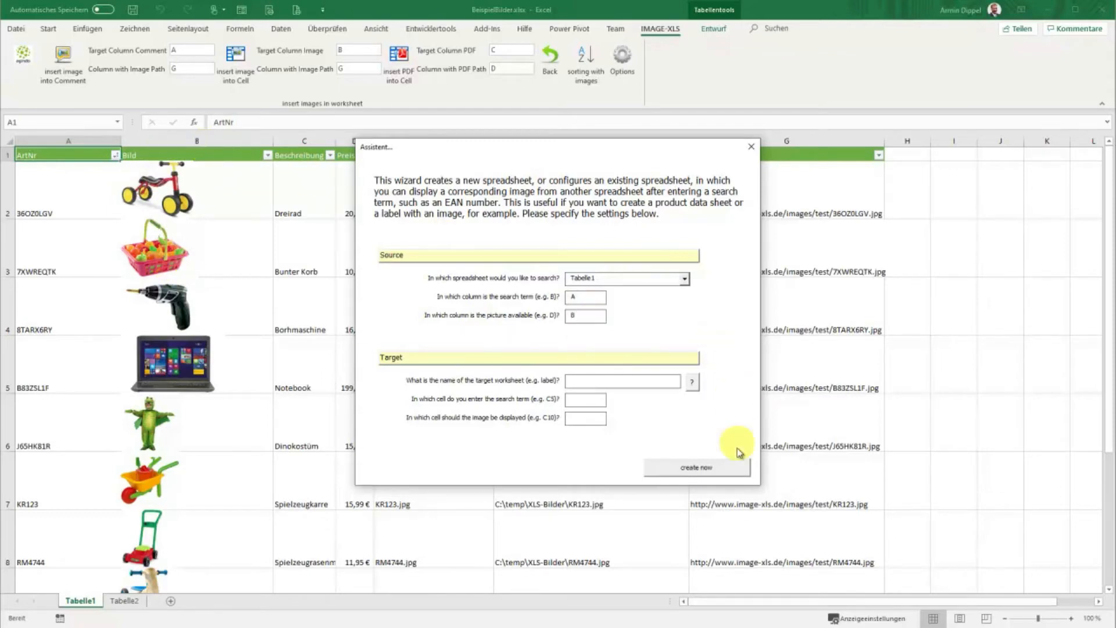
Define the assistant's target as worksheet Productsheet, with the search term in cell C2 and the image in cell C10
click(625, 384)
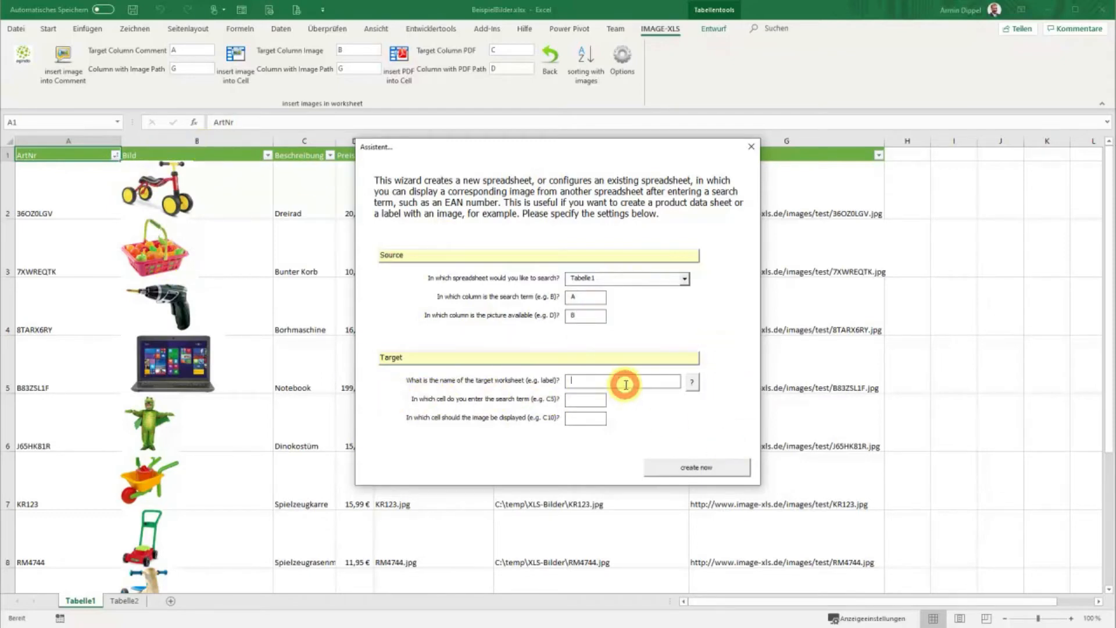
key(shift)
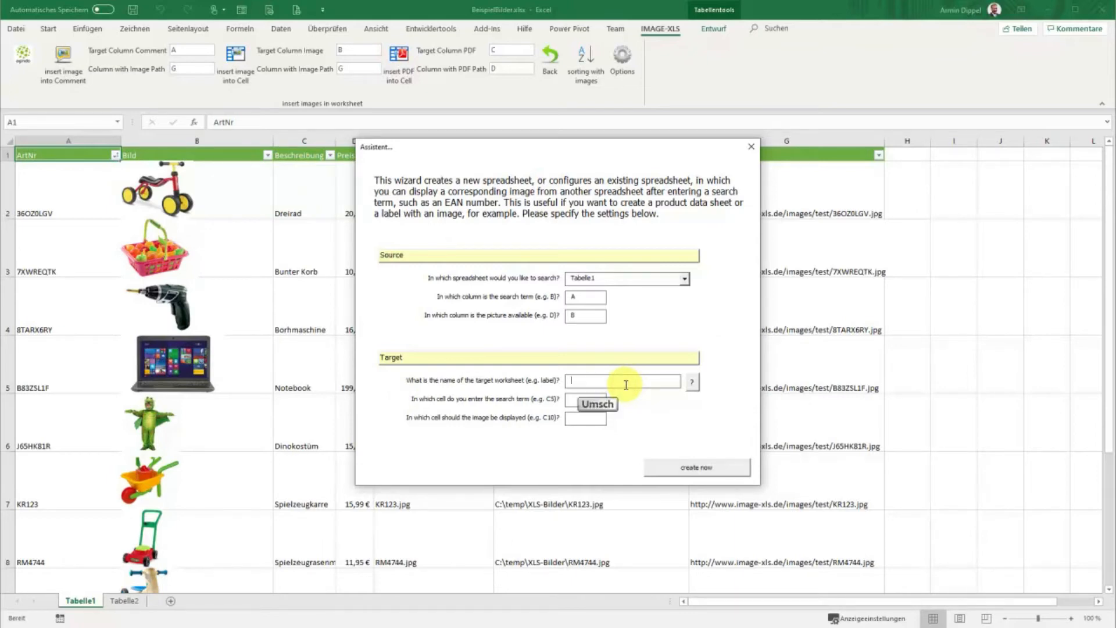
text(Facts)
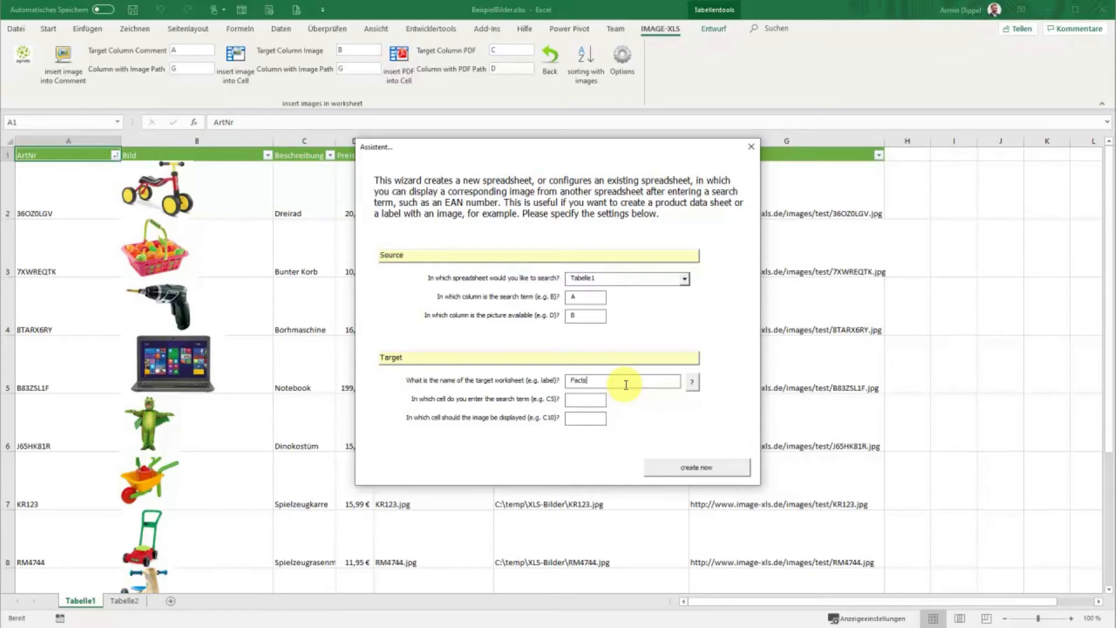
key(Delete)
key(Delete)
key(Delete)
key(shift)
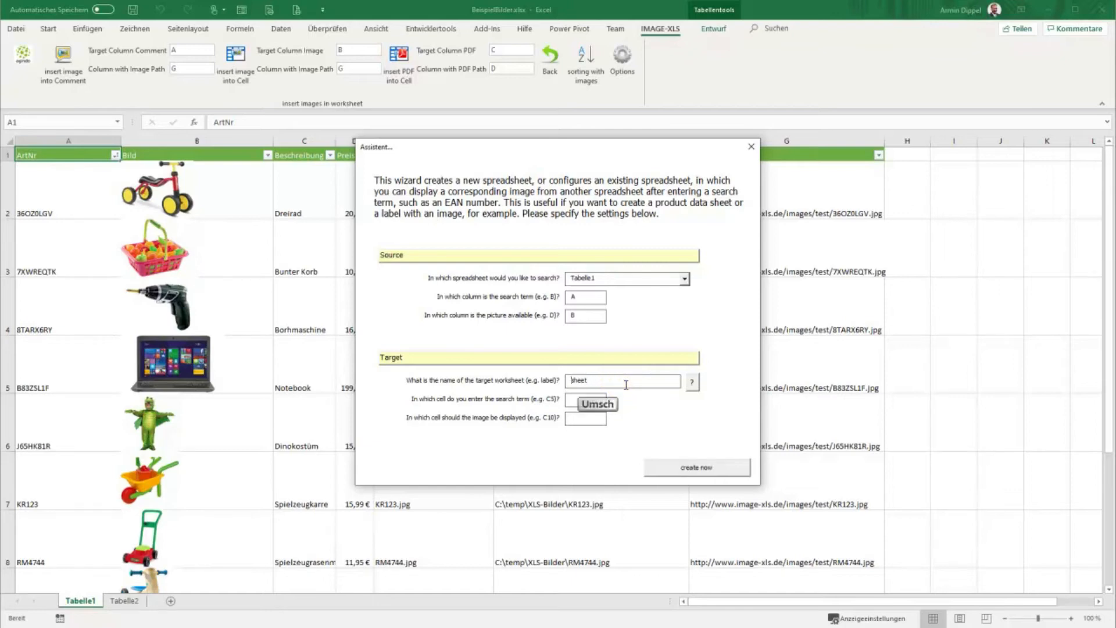
text(Product)
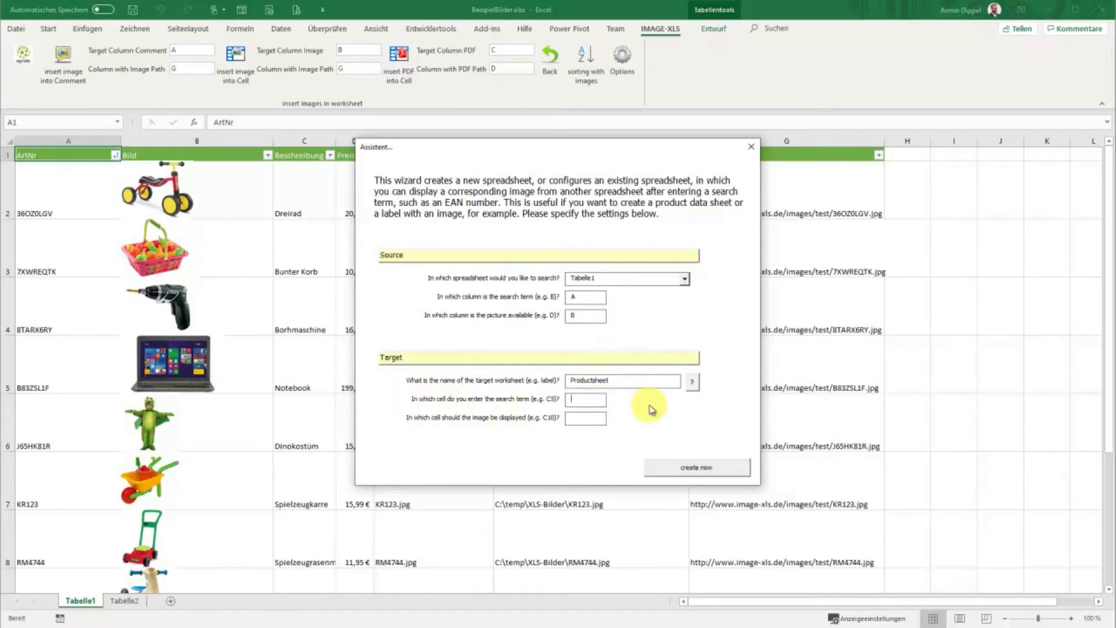
text(C)
text(C)
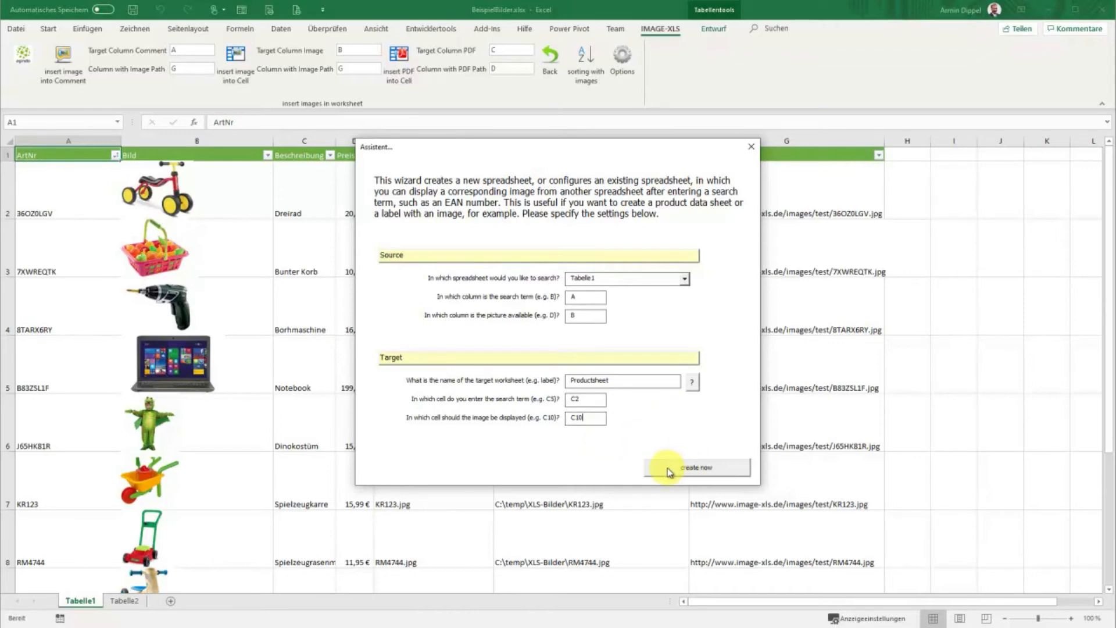
Check the help note on the target worksheet name and create the lookup sheet with the entered settings
drag(620, 381, 547, 379)
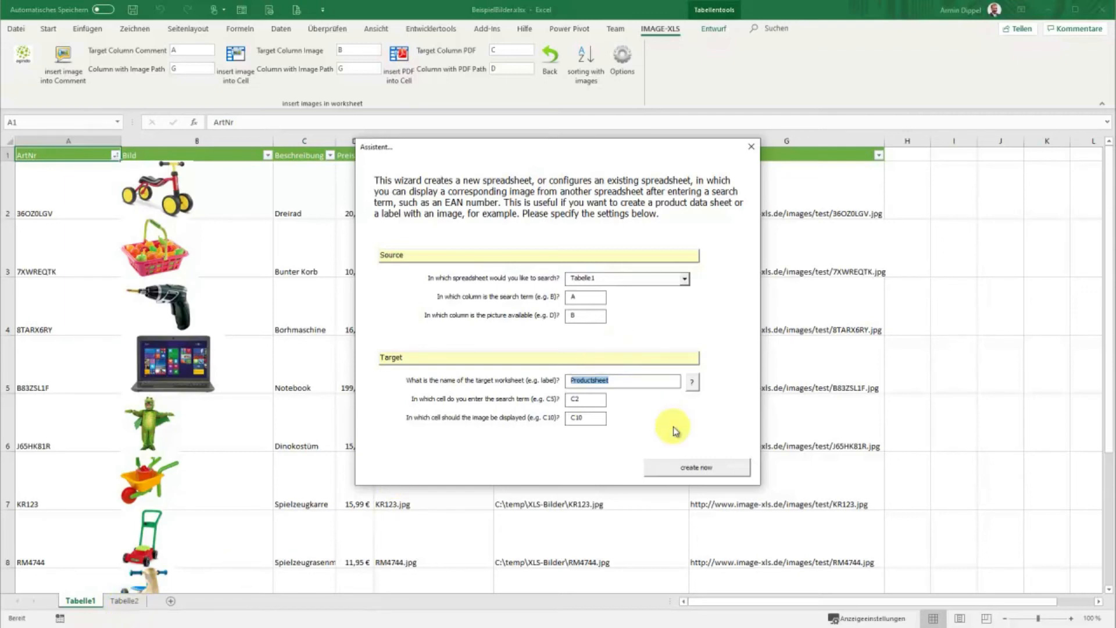
click(692, 383)
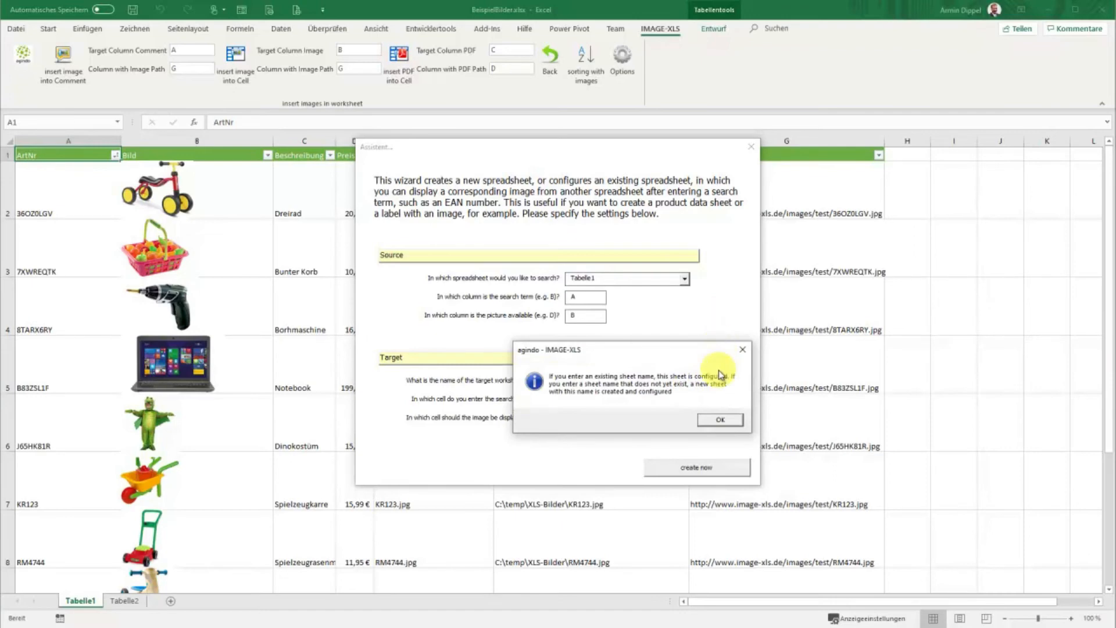
click(719, 422)
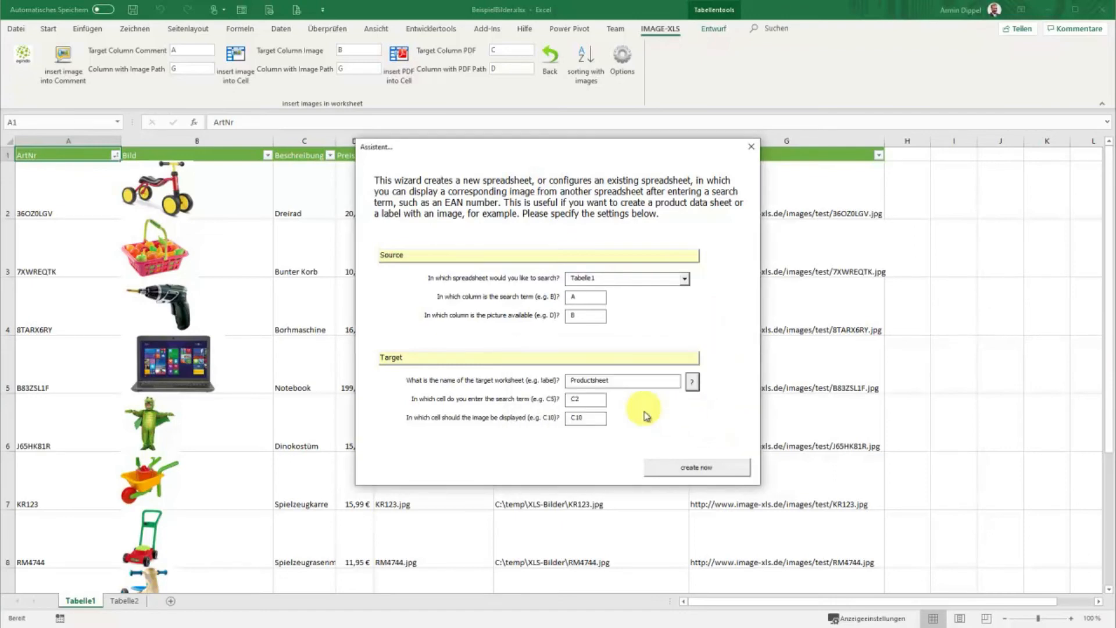
click(655, 470)
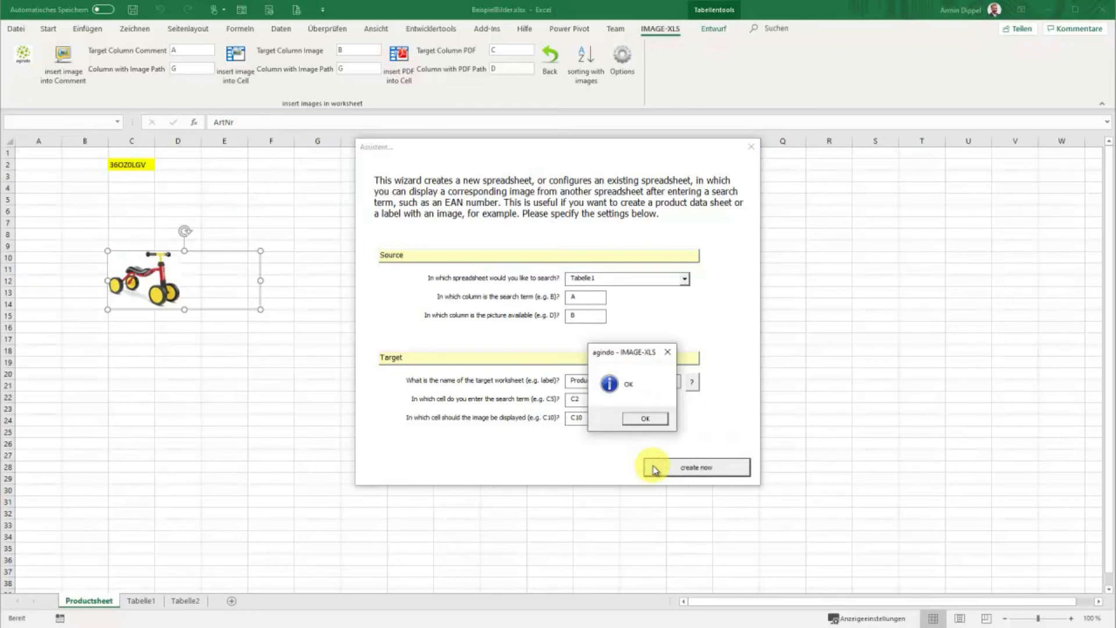
click(642, 419)
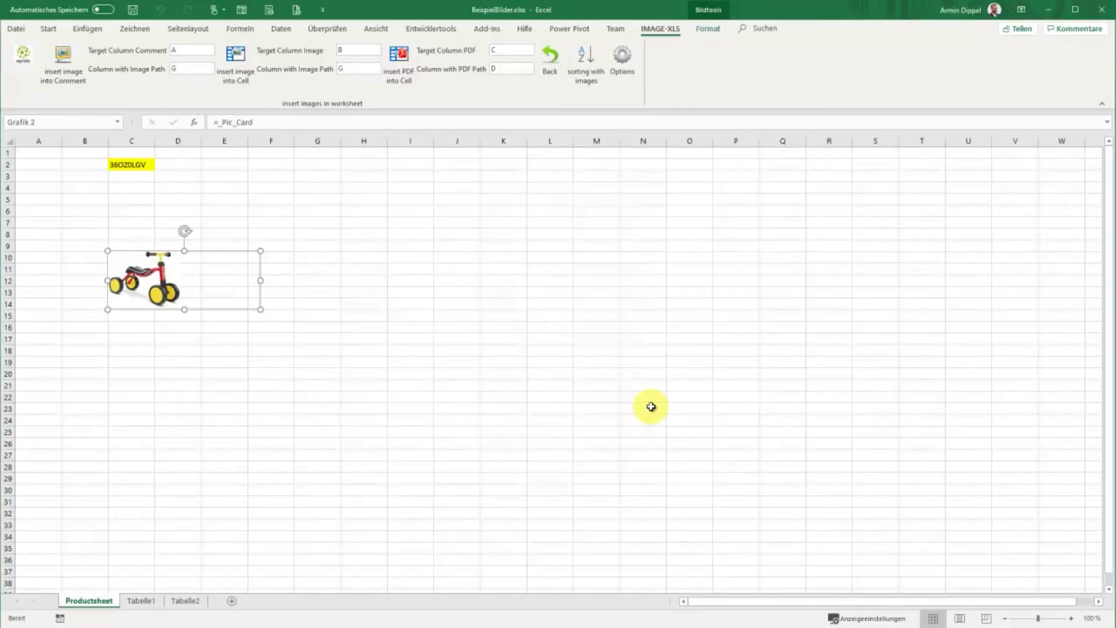
Enter KR123 as the search term in cell C2 of Productsheet
click(119, 165)
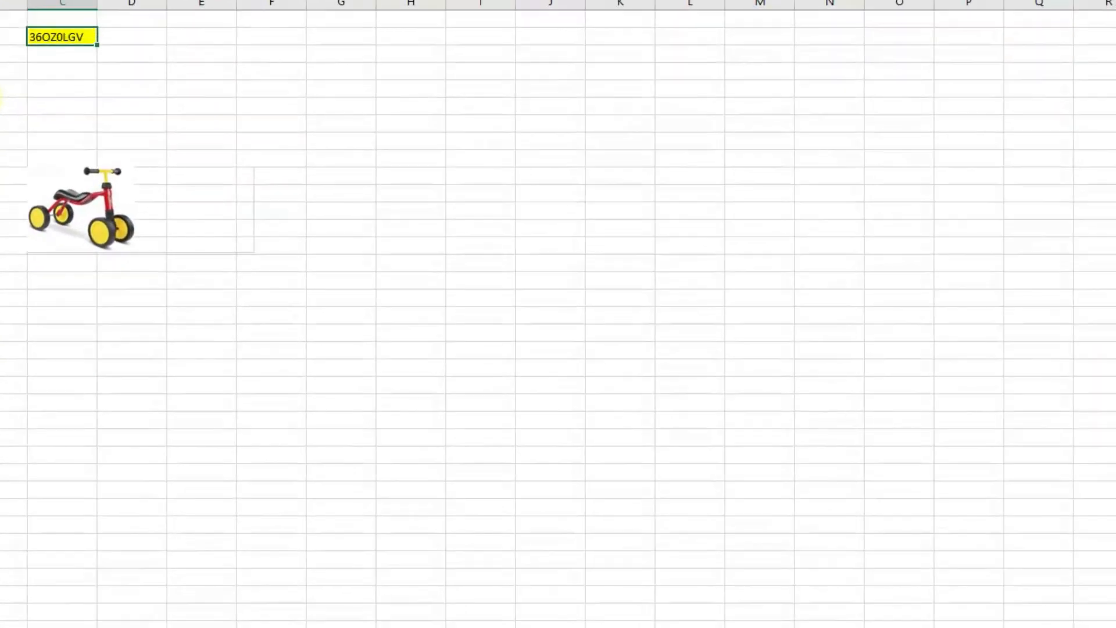
text(KR123)
key(Tab)
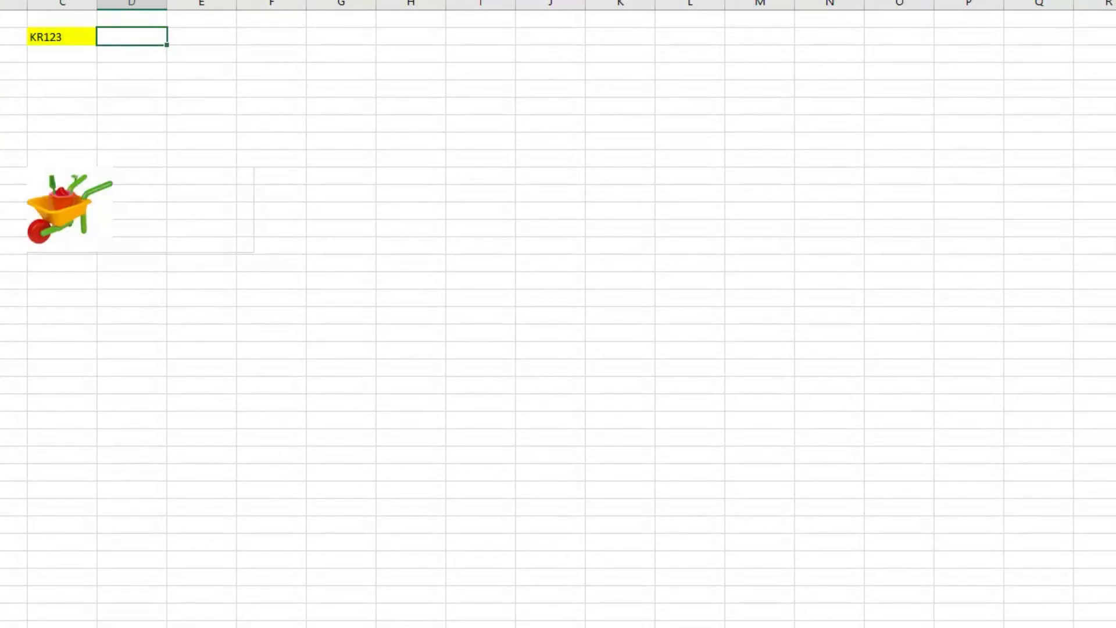
Replace the search term in cell C2 with rol4k2
click(64, 37)
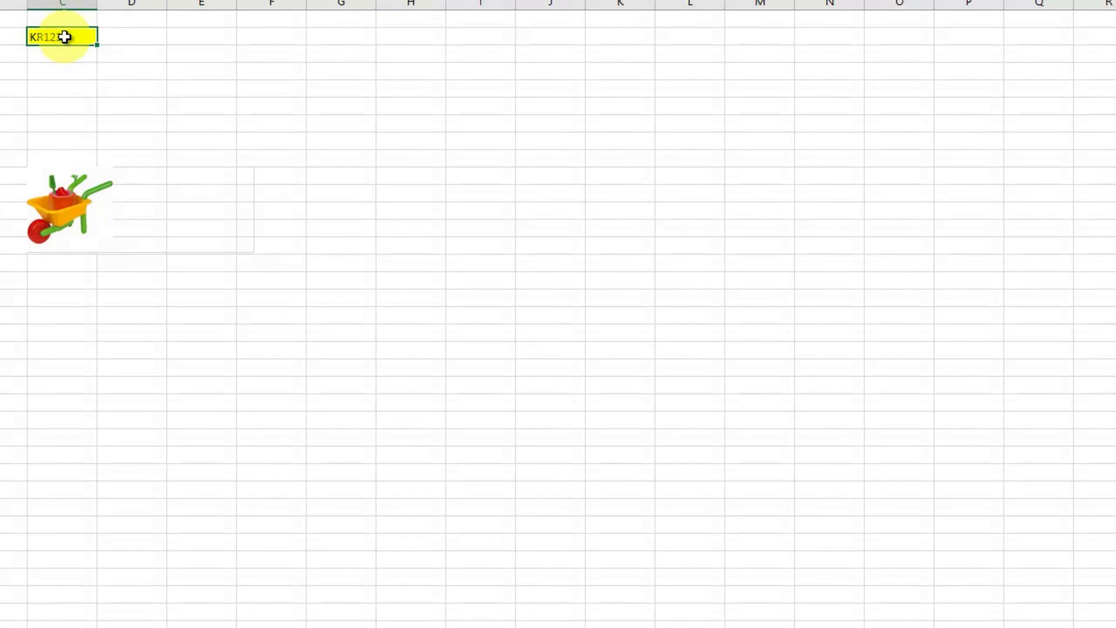
key(BackSpace)
text(rol4k)
key(Tab)
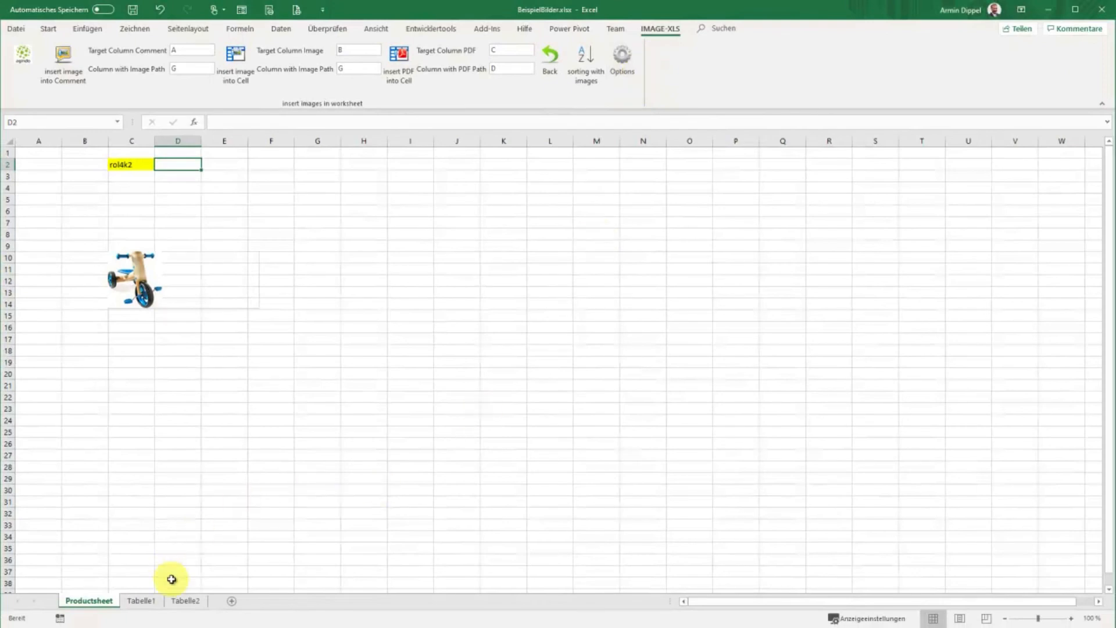
Go back to Tabelle1, restart the VLOOKUP assistant and choose Tabelle1 as the spreadsheet to search
click(141, 600)
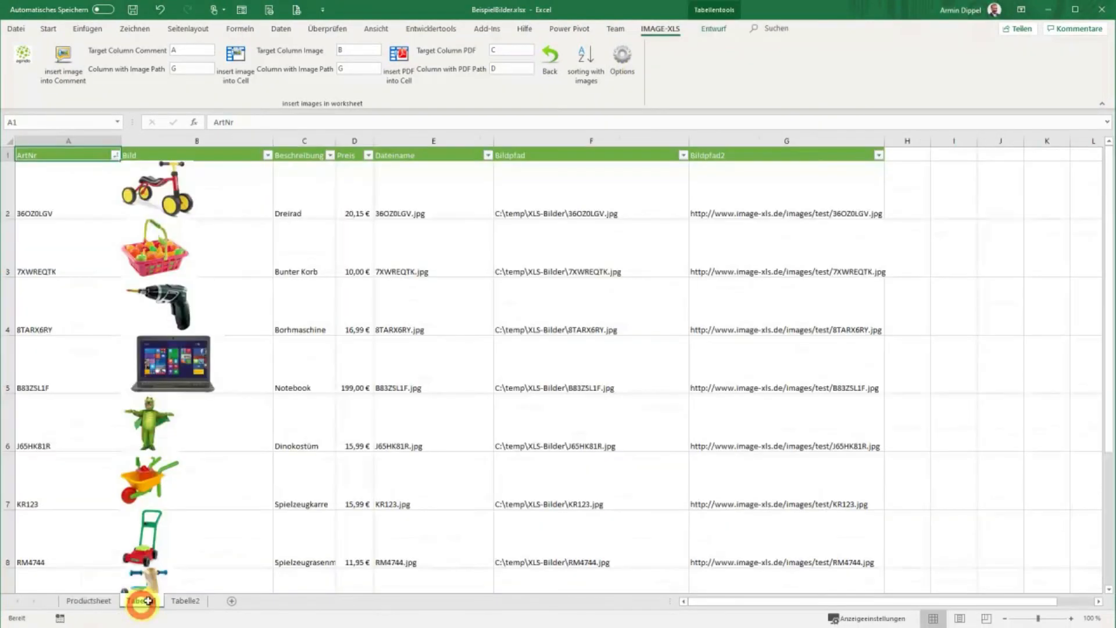
click(622, 57)
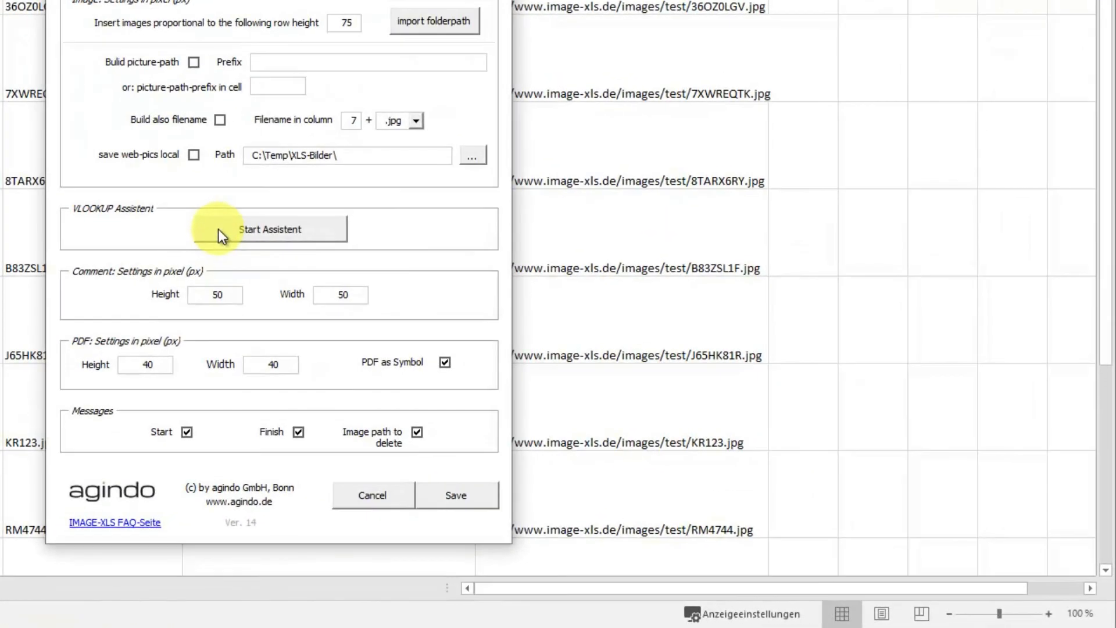
click(220, 232)
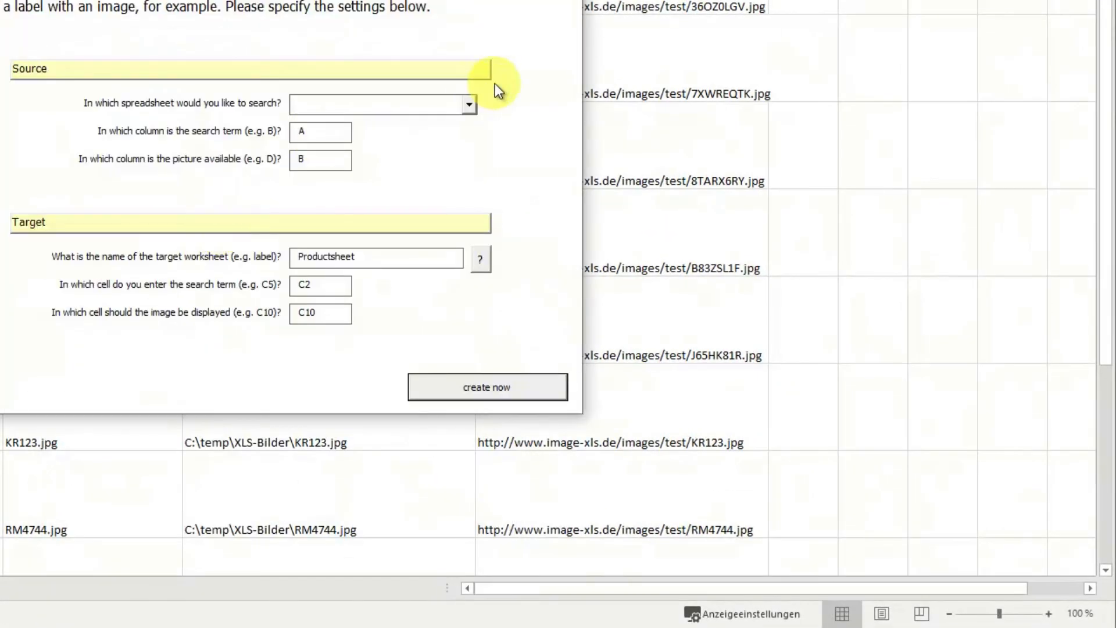
click(469, 105)
click(459, 132)
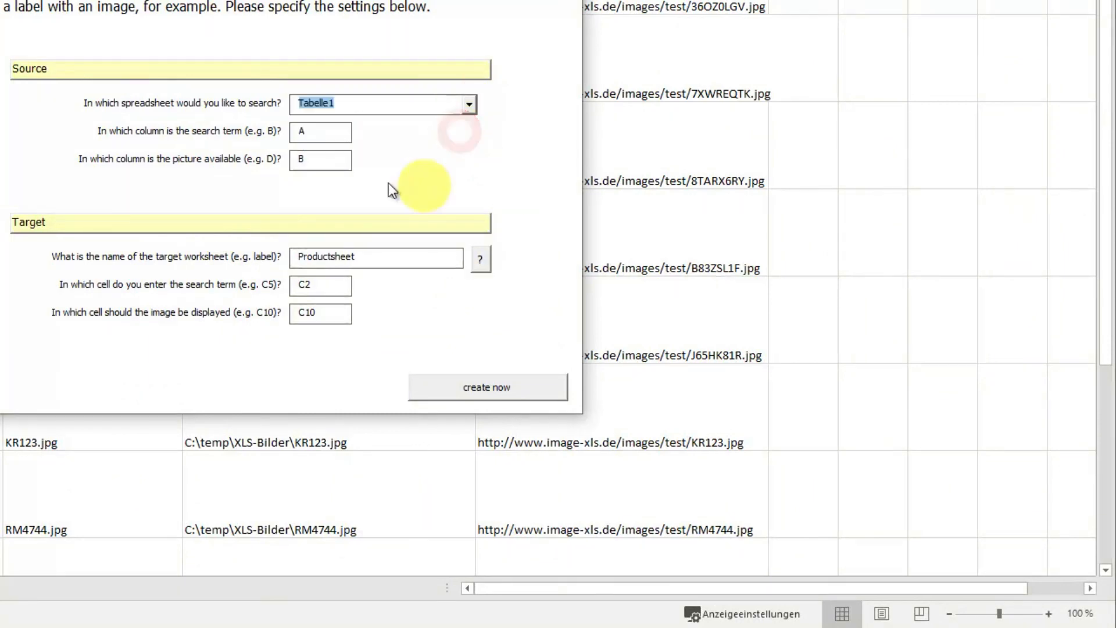